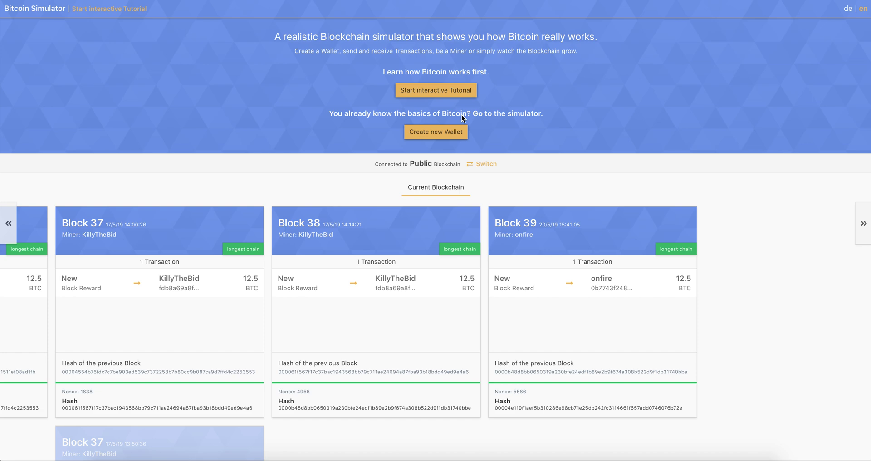
# Step: Start the interactive tutorial and go to the exercise in the Elliptic Curves: Intro lesson
pyautogui.click(438, 93)
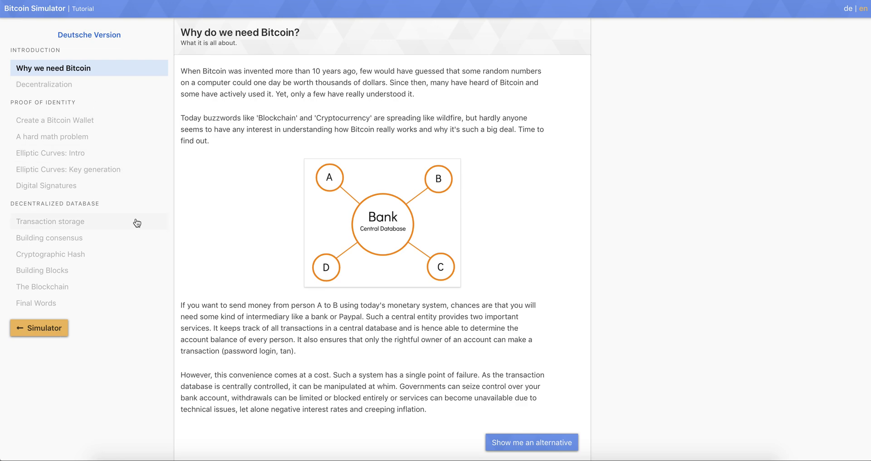
pyautogui.click(64, 157)
pyautogui.scroll(-10, 345, 337)
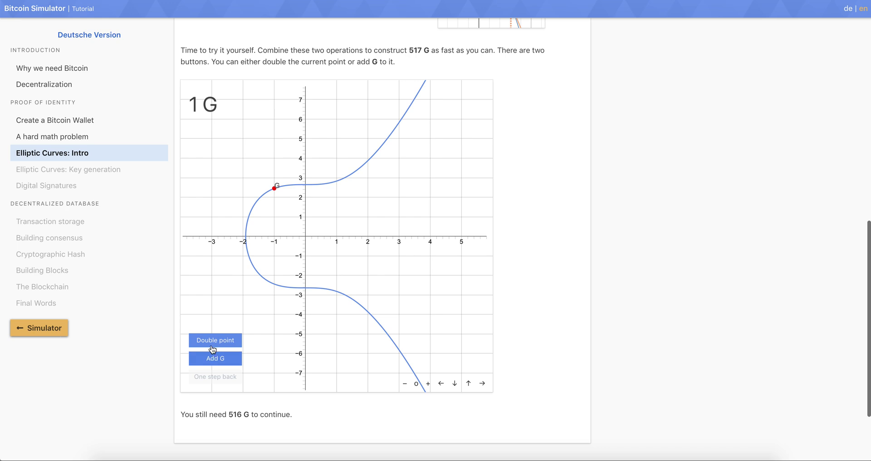
# Step: Double the point G nine times in the elliptic curve exercise to reach 512 G
pyautogui.click(210, 341)
pyautogui.click(211, 341)
pyautogui.click(211, 341)
pyautogui.click(211, 341)
pyautogui.click(211, 341)
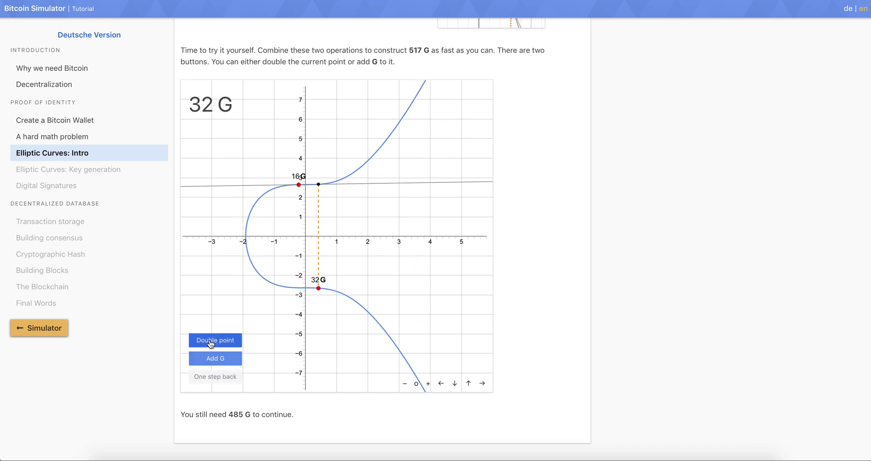
pyautogui.click(211, 341)
pyautogui.click(211, 341)
pyautogui.click(211, 341)
pyautogui.click(211, 341)
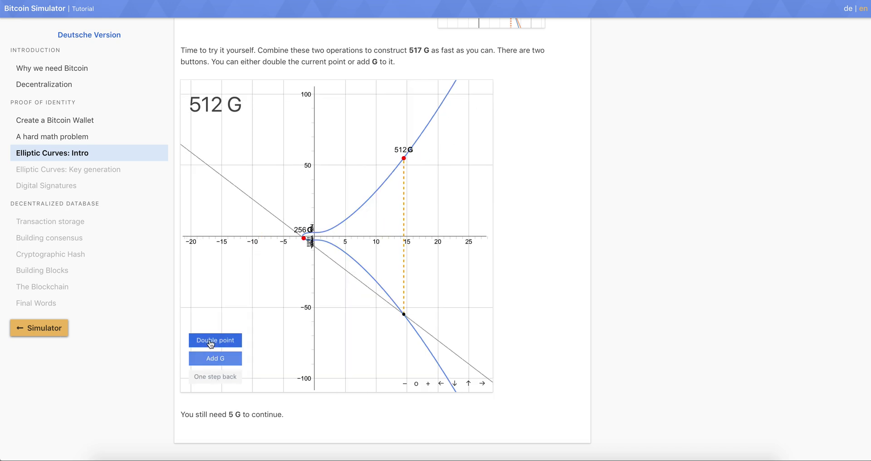
# Step: Hash the sample text "xsxsxxsax" in the tutorial's Cryptographic Hash lesson and return to the simulator
pyautogui.click(57, 190)
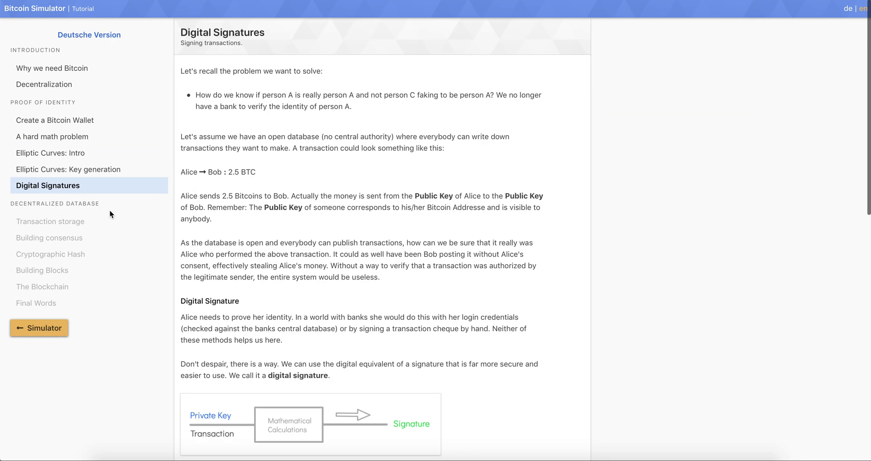
pyautogui.click(95, 254)
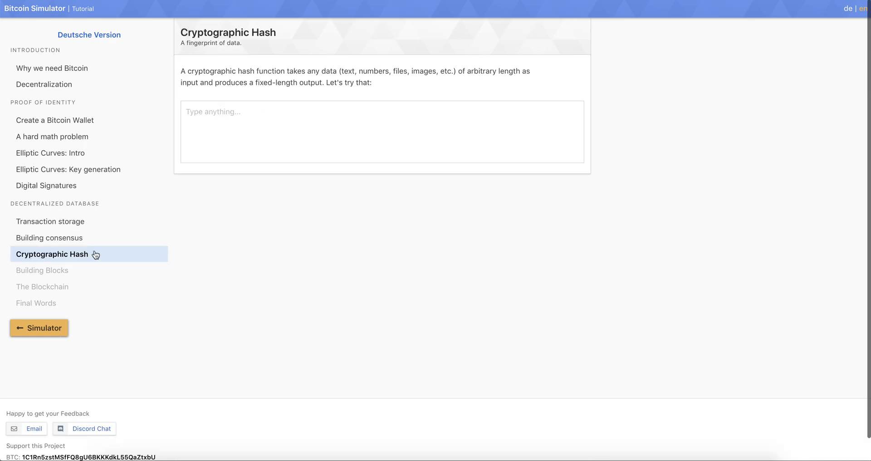
pyautogui.click(385, 113)
pyautogui.write('xsxsxxsax')
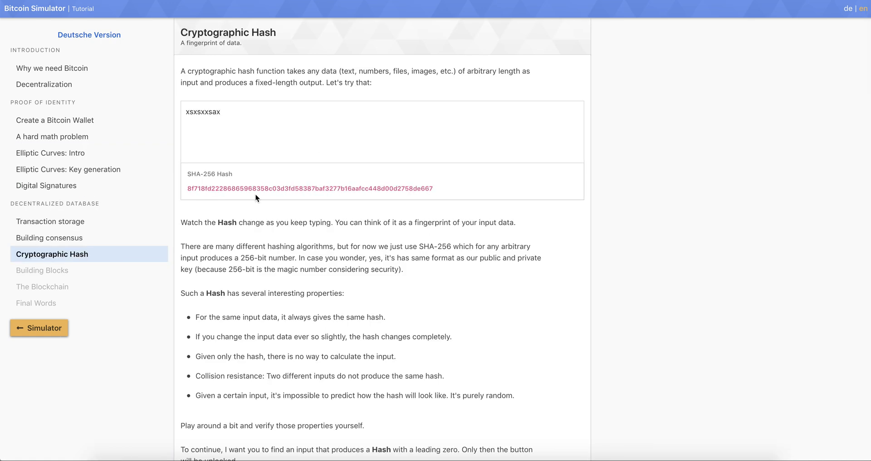
pyautogui.click(55, 333)
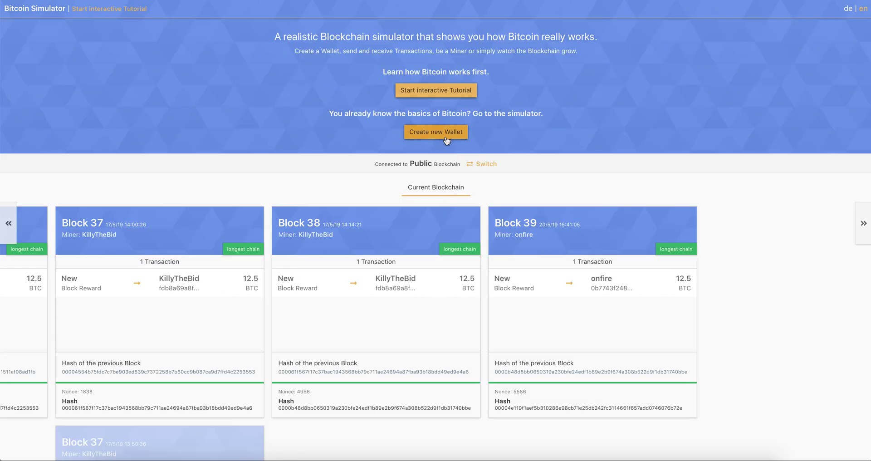
# Step: Switch the site language to German and back to English, twice
pyautogui.click(848, 10)
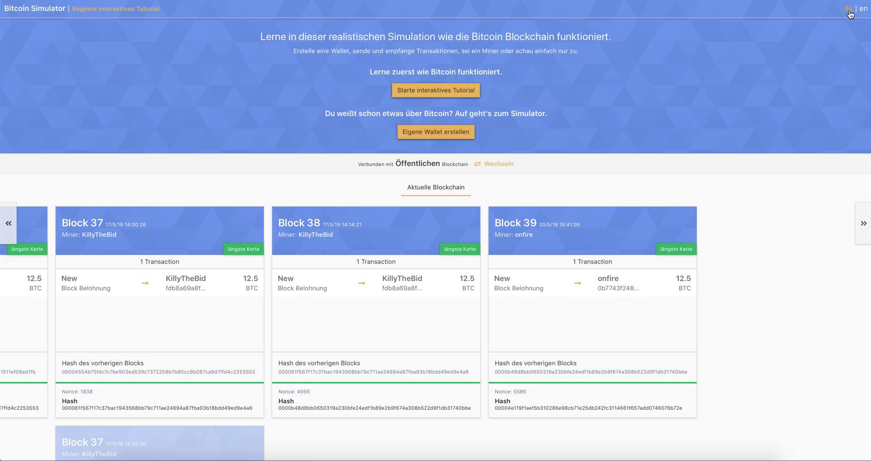
pyautogui.click(863, 10)
pyautogui.click(847, 9)
pyautogui.click(862, 10)
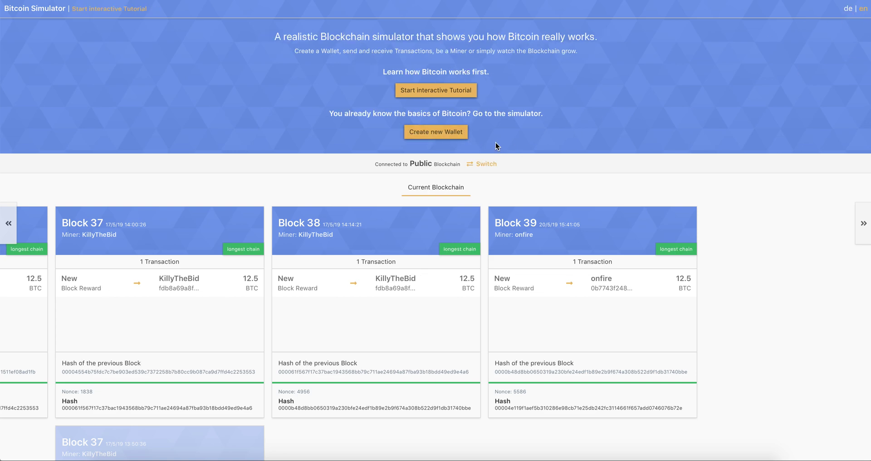
# Step: Generate a new wallet with the username "tester"
pyautogui.click(439, 135)
pyautogui.click(267, 259)
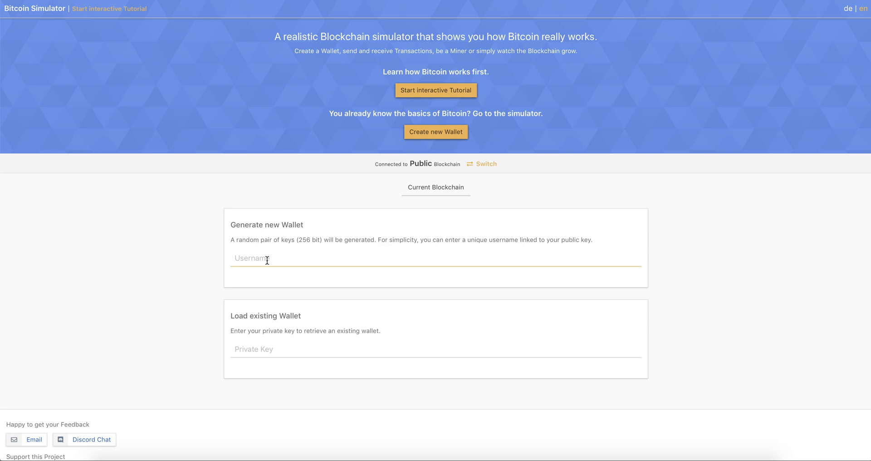
pyautogui.write('tester')
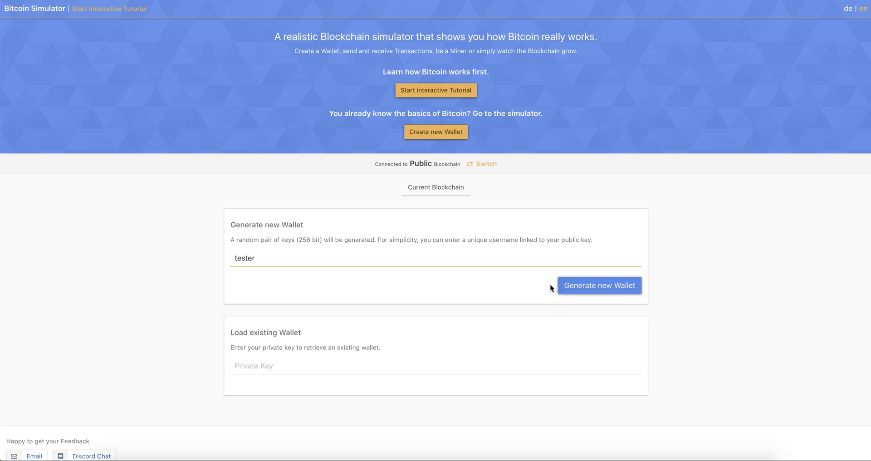
pyautogui.click(587, 285)
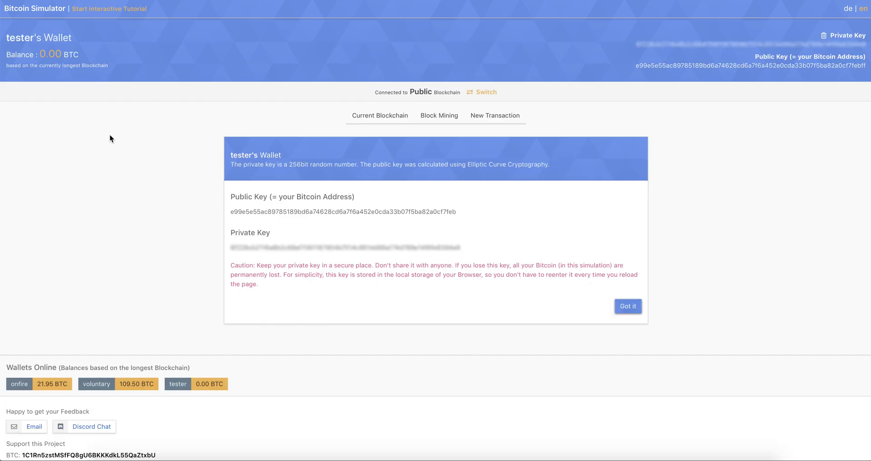
# Step: Review the new wallet's public key, private key and balance, and acknowledge the key notice
pyautogui.tripleClick(230, 195)
pyautogui.click(270, 208)
pyautogui.moveTo(263, 253)
pyautogui.moveTo(38, 55); pyautogui.dragTo(82, 58)
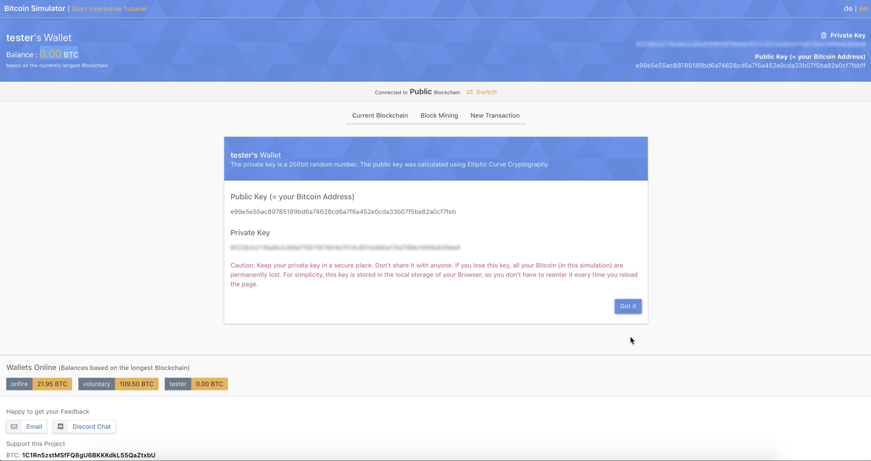
pyautogui.click(628, 307)
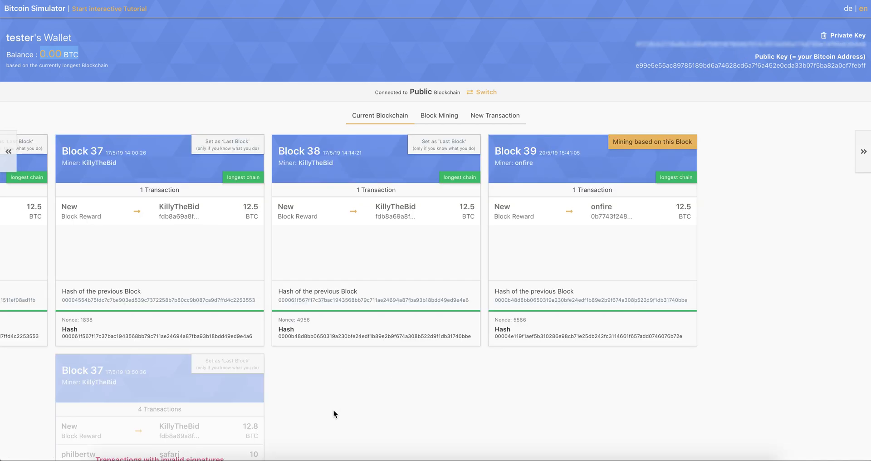
# Step: Examine the current blockchain from the newest block to Block 0 and back, including the side branches and invalid blocks
pyautogui.scroll(-6, 333, 410)
pyautogui.scroll(6, 334, 410)
pyautogui.scroll(-6, 333, 410)
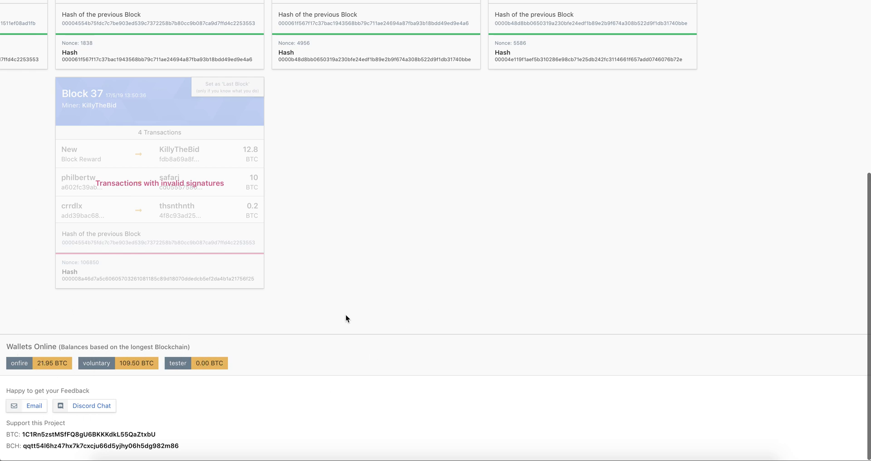
pyautogui.scroll(6, 393, 247)
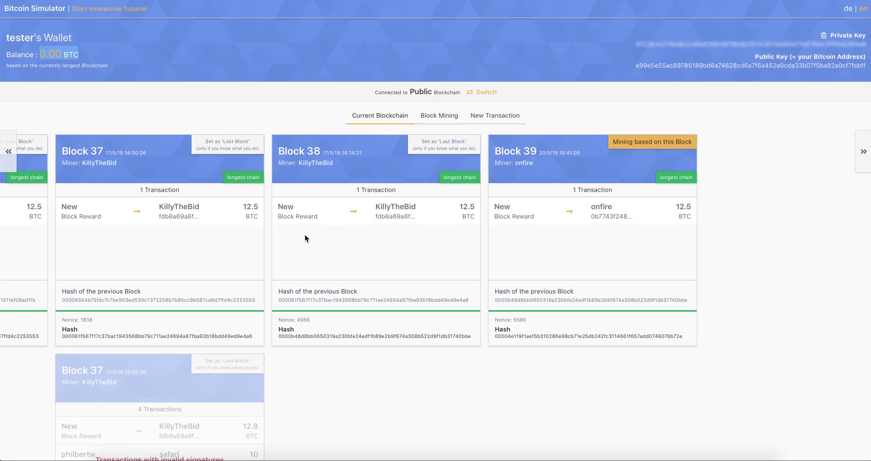
pyautogui.hscroll(-15, 290, 243)
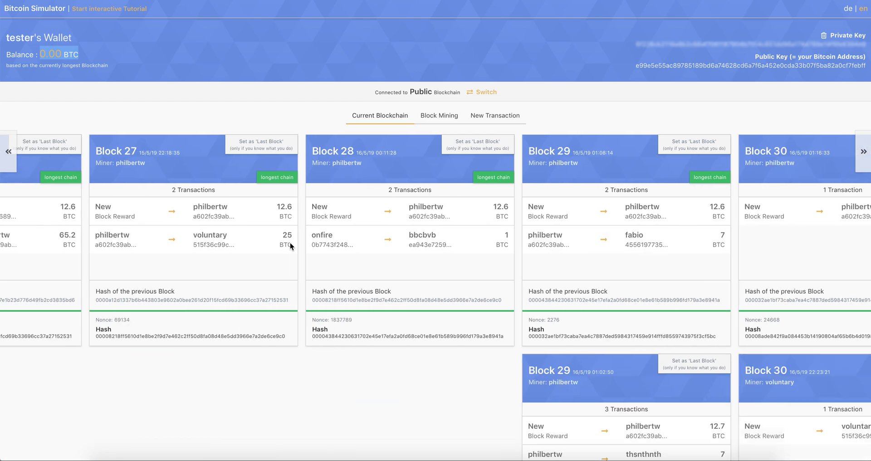
pyautogui.hscroll(-8, 289, 243)
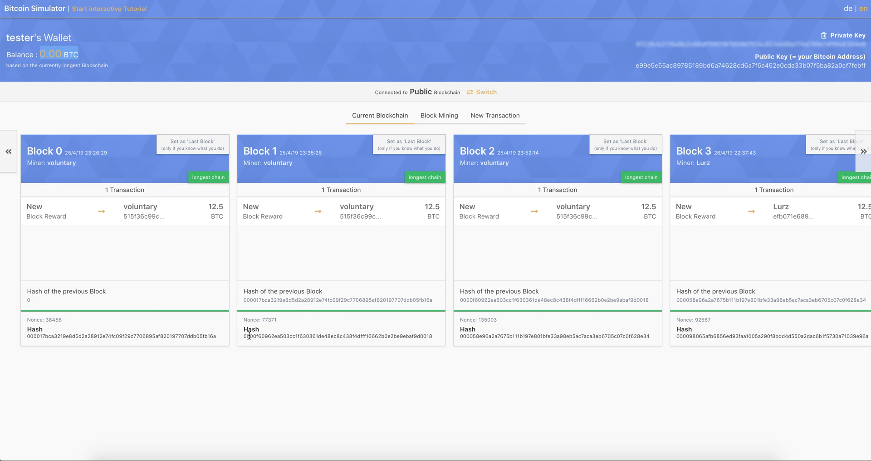
pyautogui.hscroll(20, 413, 330)
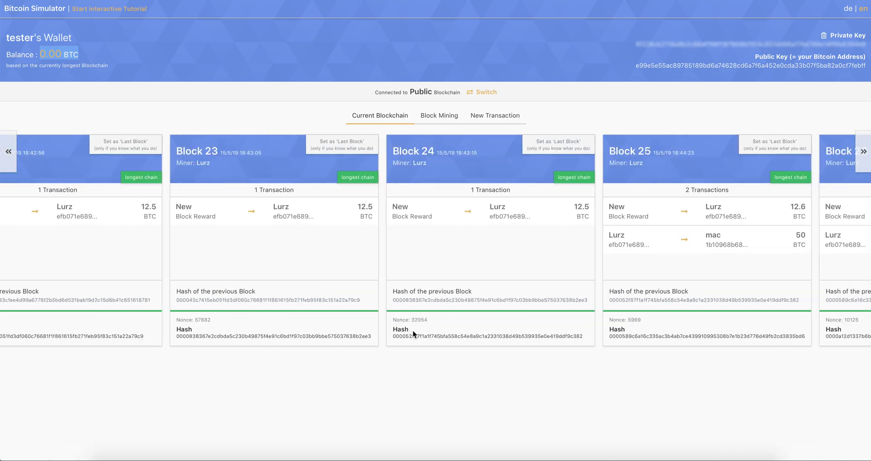
pyautogui.hscroll(-10, 413, 331)
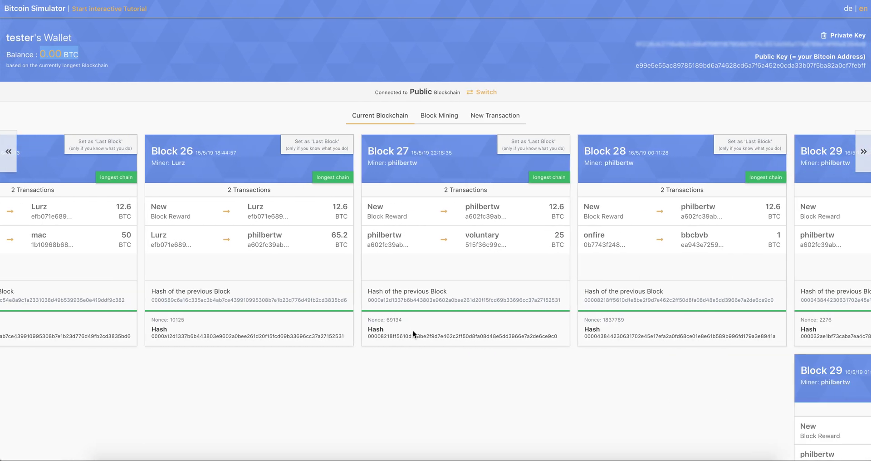
pyautogui.scroll(-3, 413, 331)
pyautogui.hscroll(6, 412, 330)
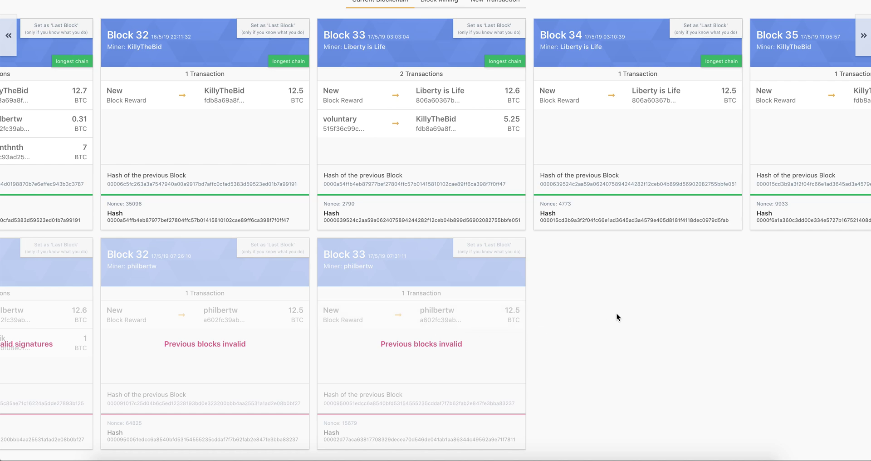
pyautogui.hscroll(6, 617, 314)
pyautogui.scroll(3, 616, 313)
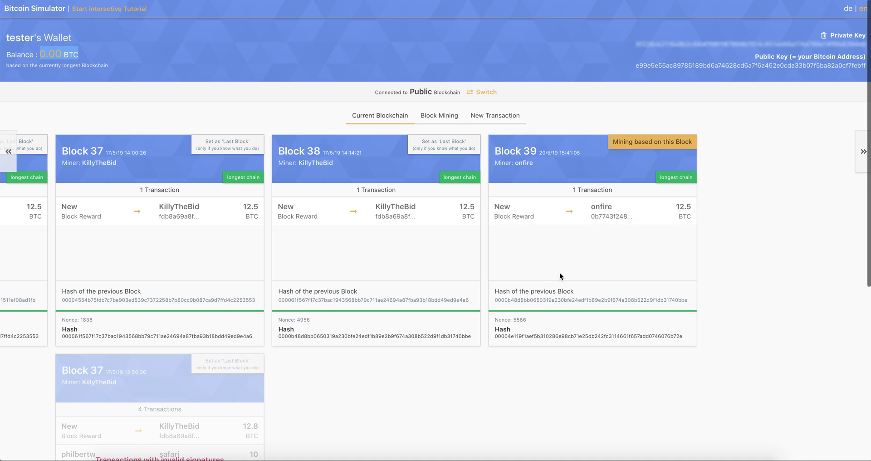
pyautogui.click(125, 87)
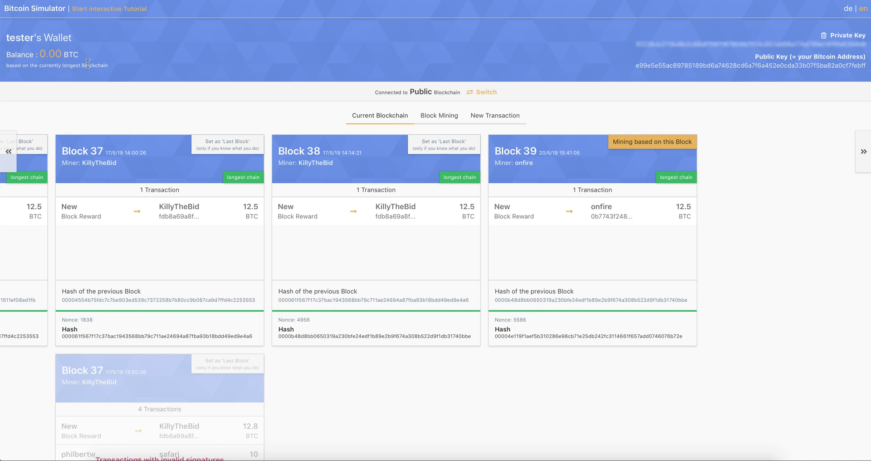
# Step: For mining Block 40, verify the signature of onfire's 2 BTC mempool transaction to voluntary and add it to the block
pyautogui.click(447, 118)
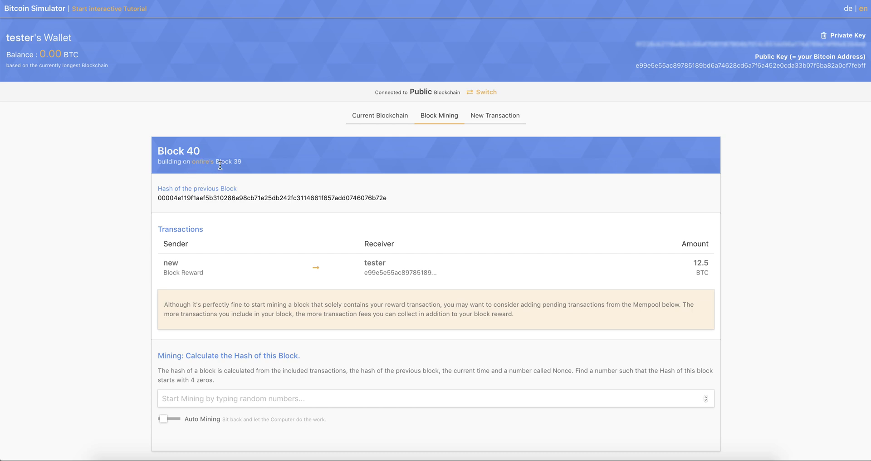
pyautogui.scroll(-2, 246, 316)
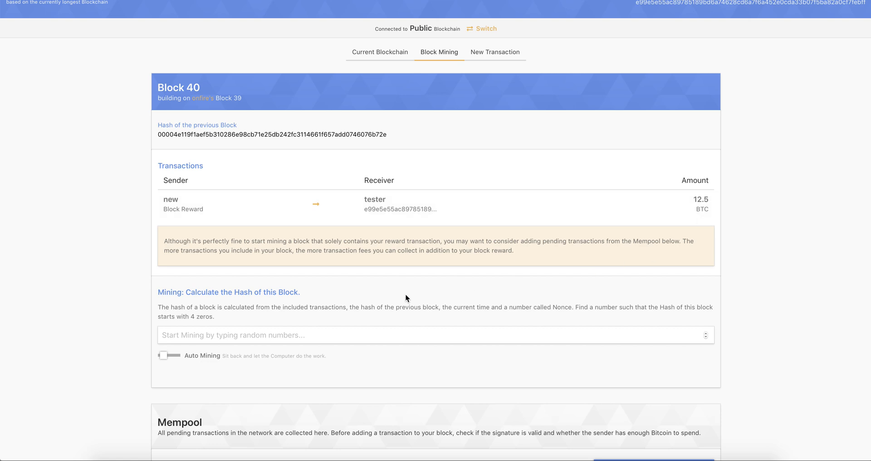
pyautogui.scroll(-2, 406, 297)
pyautogui.scroll(-8, 406, 295)
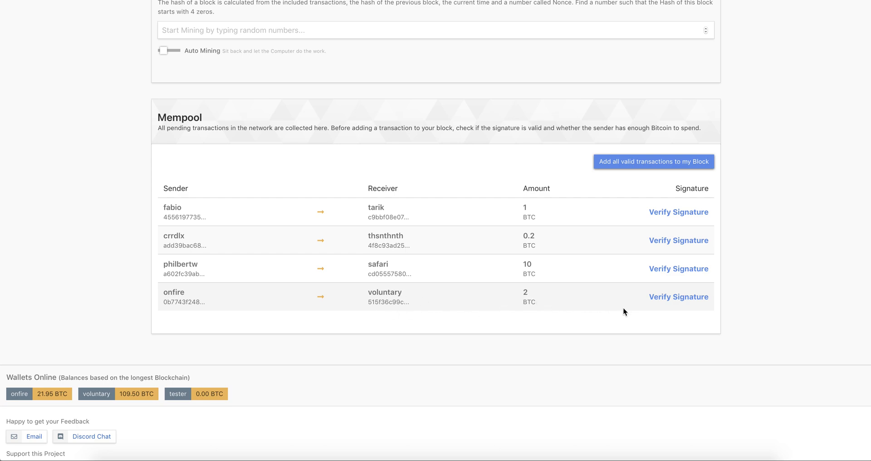
pyautogui.click(680, 301)
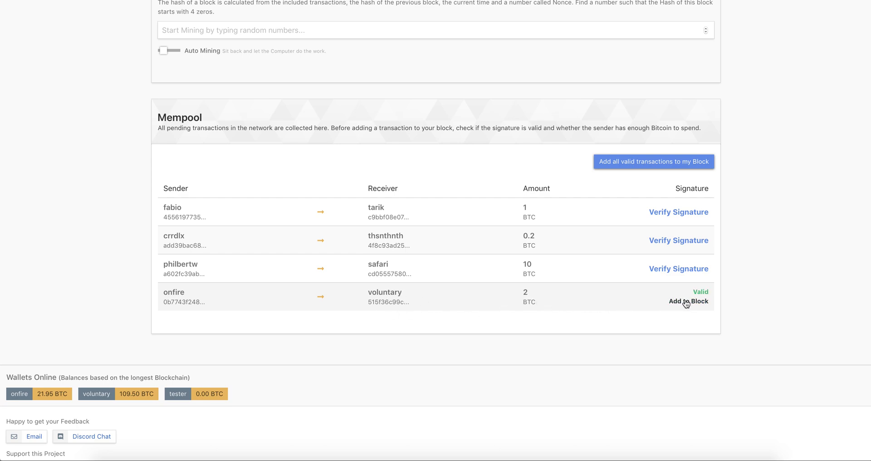
pyautogui.click(685, 302)
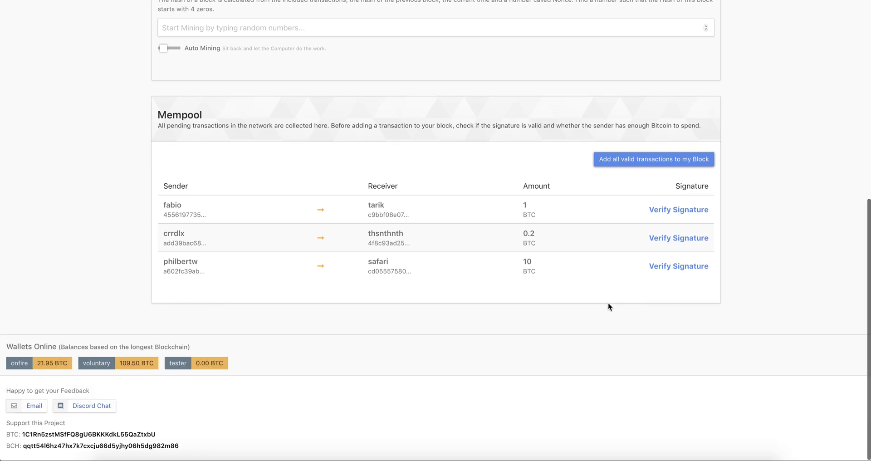
# Step: Verify the signature of philbertw's 10 BTC transaction to safari, and add all valid mempool transactions to the block
pyautogui.scroll(1, 589, 304)
pyautogui.click(670, 314)
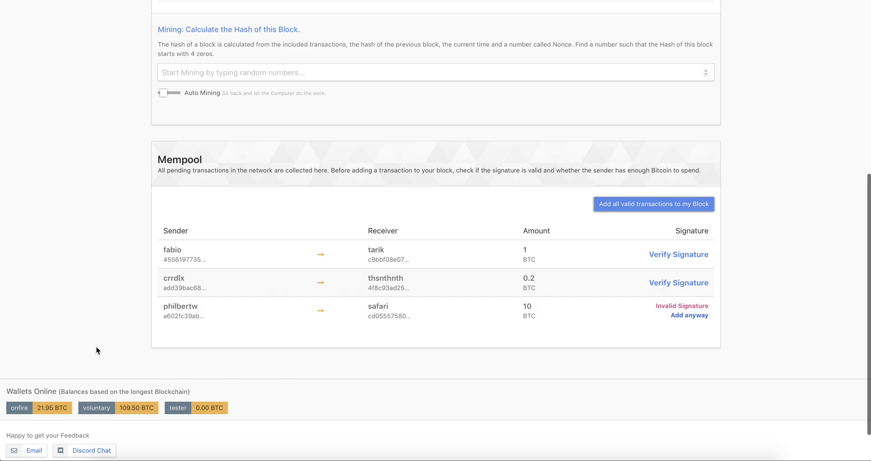
pyautogui.scroll(1, 401, 341)
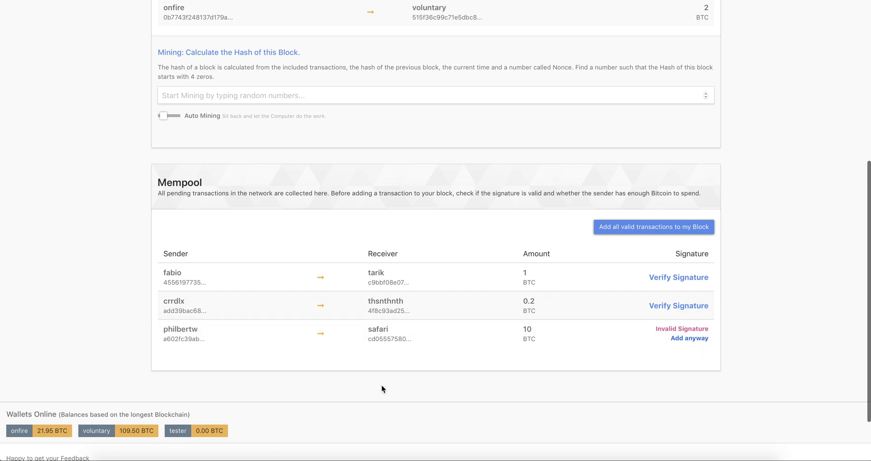
pyautogui.click(629, 231)
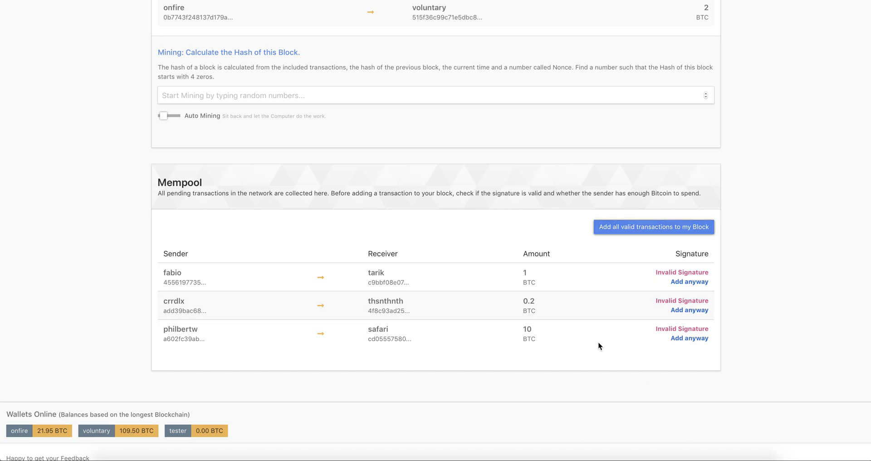
# Step: Try successive nonce values up to 41 for Block 40 by hand, and turn on Auto Mining
pyautogui.scroll(5, 425, 276)
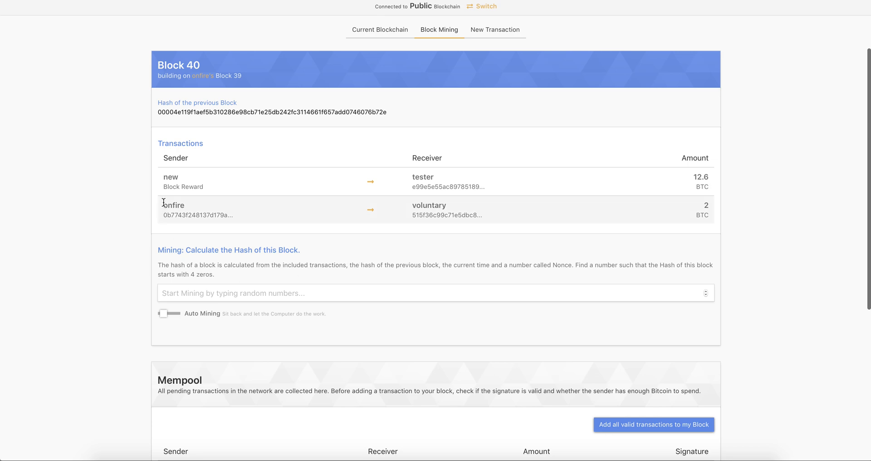
pyautogui.moveTo(162, 205); pyautogui.dragTo(469, 211)
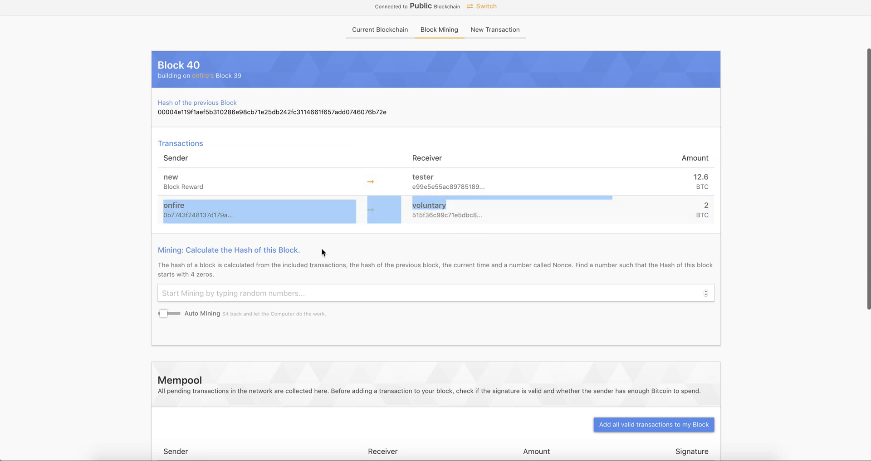
pyautogui.click(229, 292)
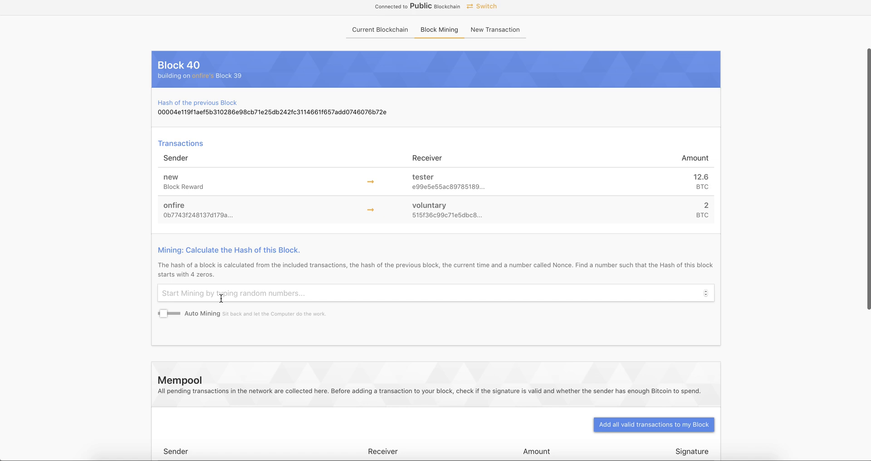
pyautogui.write('7')
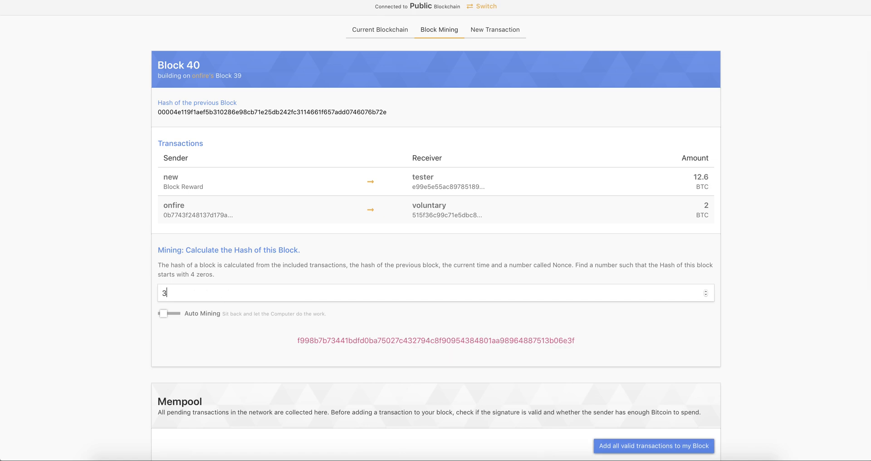
pyautogui.press('Up')
pyautogui.press('Up')
pyautogui.press('Up')
pyautogui.press('Up')
pyautogui.press('Up')
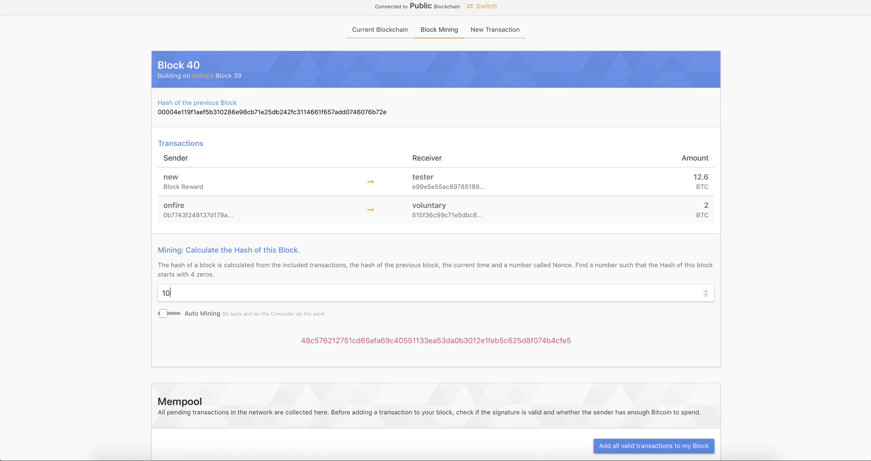
pyautogui.press('Up')
pyautogui.press('Up')
pyautogui.press('Up')
pyautogui.press('Up')
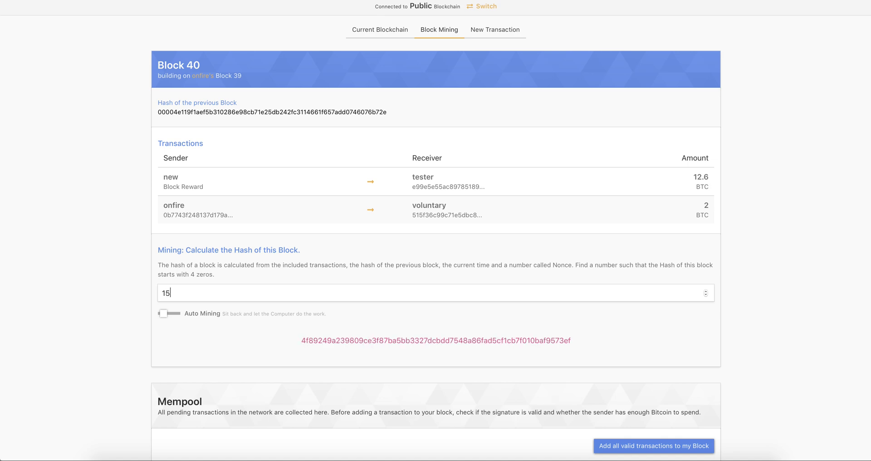
pyautogui.press('Up')
pyautogui.press('Up')
pyautogui.press('Up')
pyautogui.press('Up')
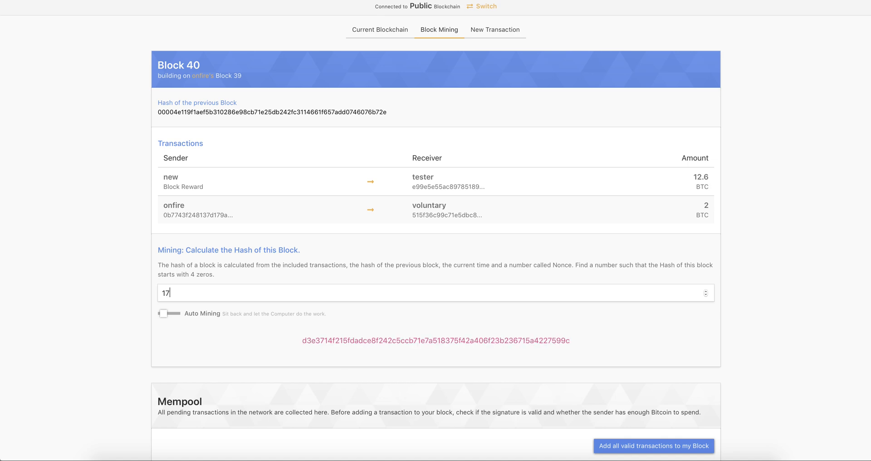
pyautogui.press('Up')
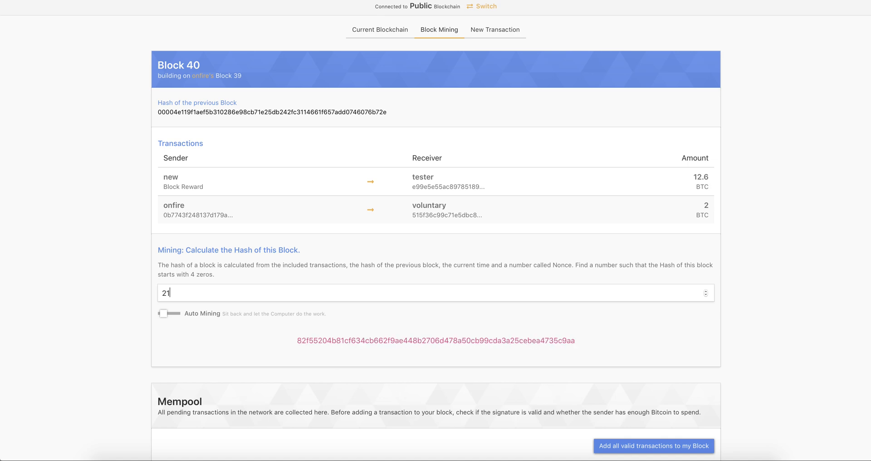
pyautogui.press('Up')
pyautogui.press('Up')
pyautogui.press('Up')
pyautogui.press('Up')
pyautogui.press('Up')
pyautogui.press('Up')
pyautogui.press('Up')
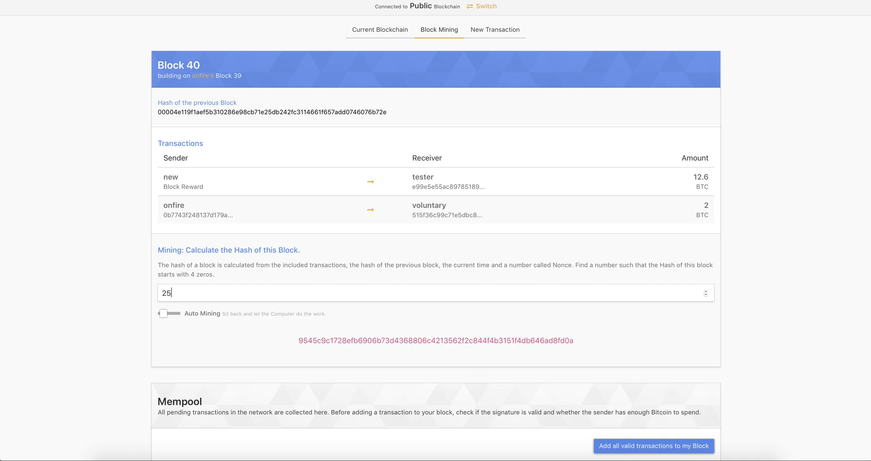
pyautogui.press('Up')
pyautogui.press('Up')
pyautogui.press('Up')
pyautogui.press('Up')
pyautogui.press('Up')
pyautogui.press('Up')
pyautogui.press('Up')
pyautogui.press('Up')
pyautogui.press('Up')
pyautogui.press('Up')
pyautogui.press('Up')
pyautogui.press('Up')
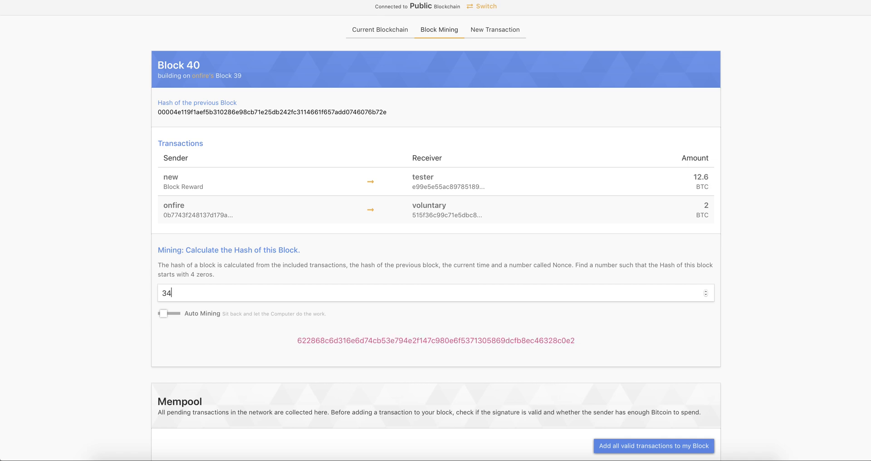
pyautogui.press('Up')
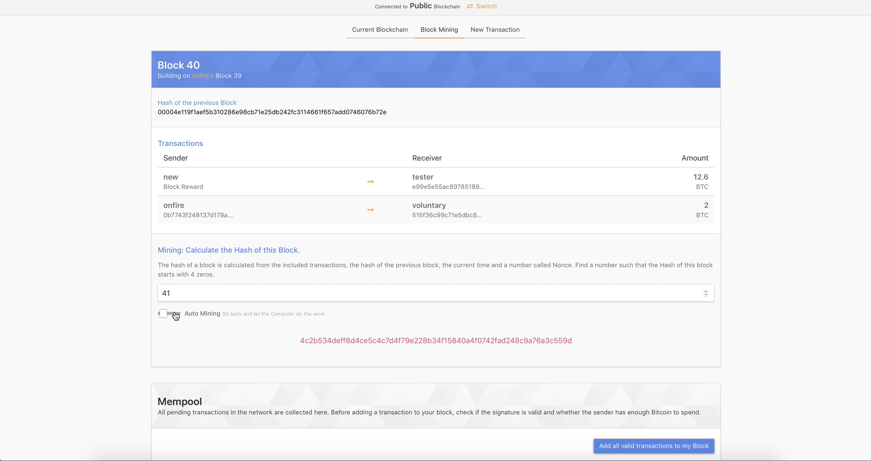
pyautogui.click(172, 316)
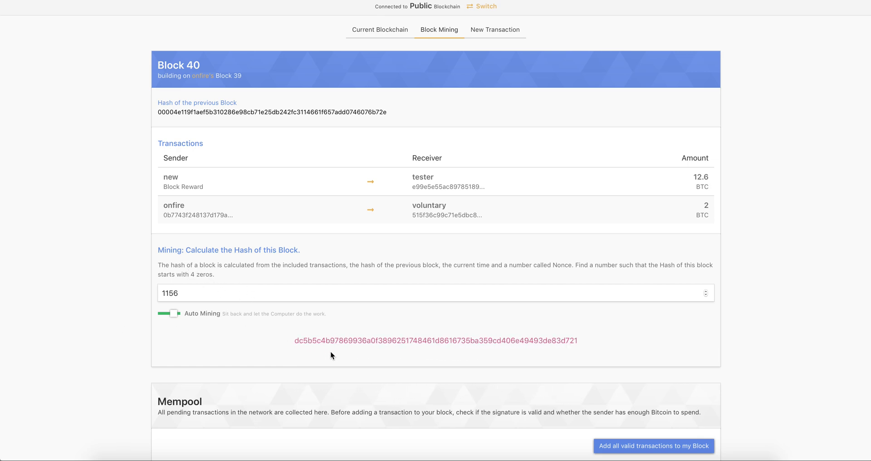
# Step: Prepare a new transaction of 1 BTC from tester to onfire, sign it, and read the notice above the send option
pyautogui.scroll(1, 453, 324)
pyautogui.scroll(4, 453, 325)
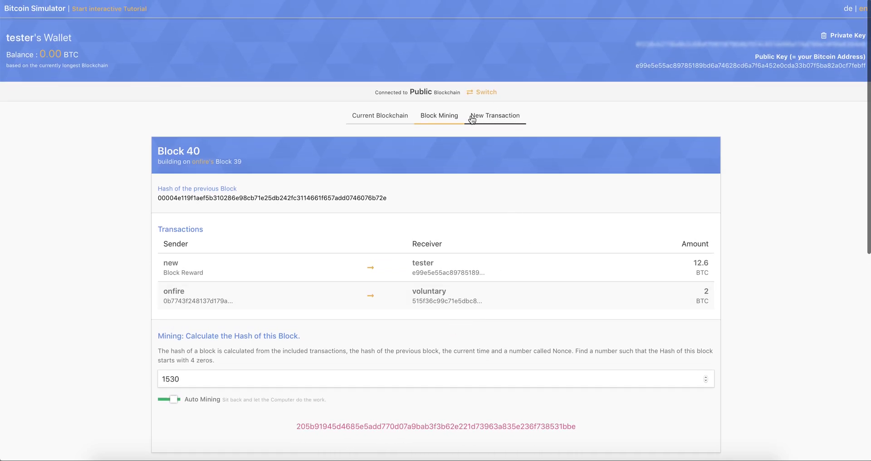
pyautogui.click(496, 122)
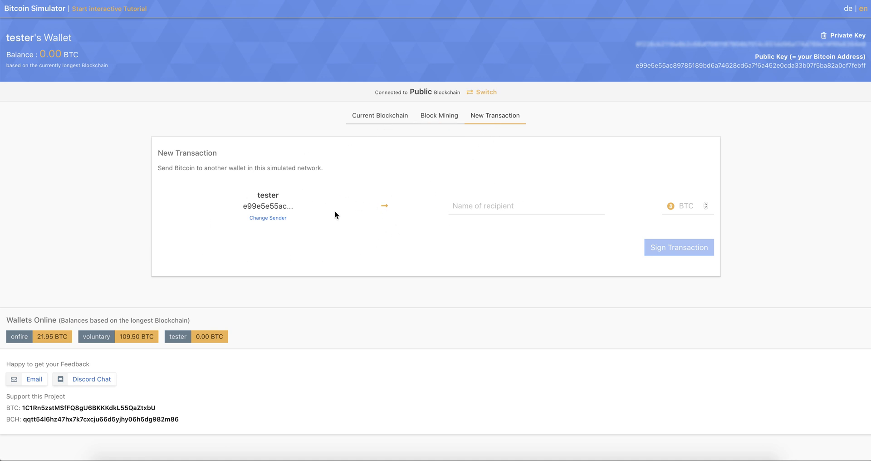
pyautogui.click(489, 207)
pyautogui.write('onfire')
pyautogui.click(689, 201)
pyautogui.write('1')
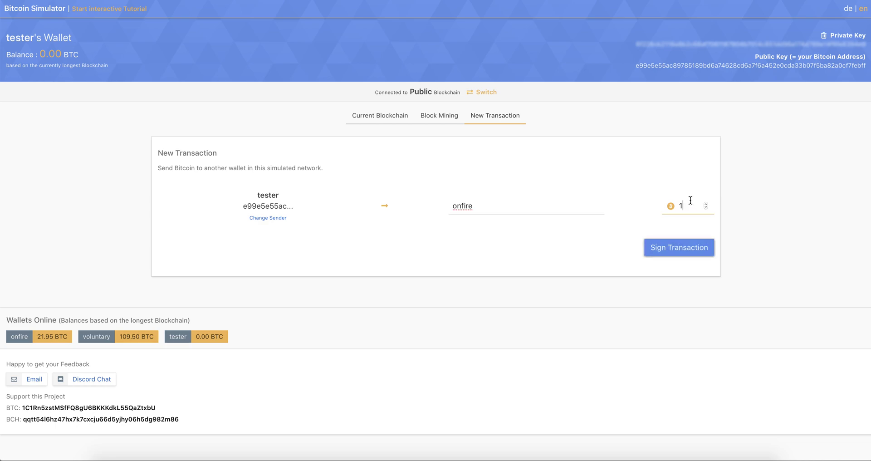
pyautogui.click(663, 252)
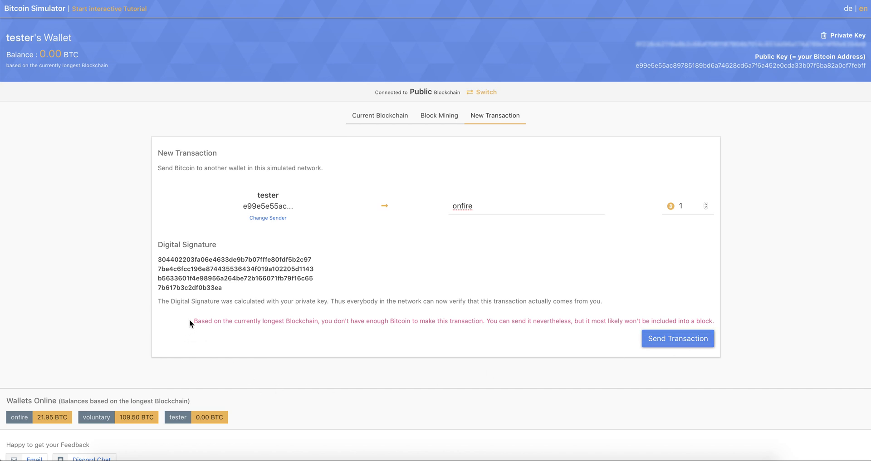
pyautogui.moveTo(192, 320); pyautogui.dragTo(478, 324)
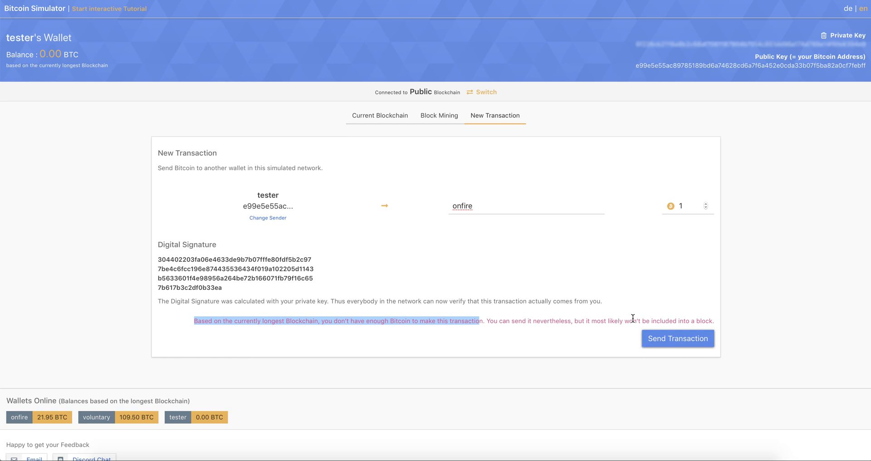
pyautogui.click(567, 322)
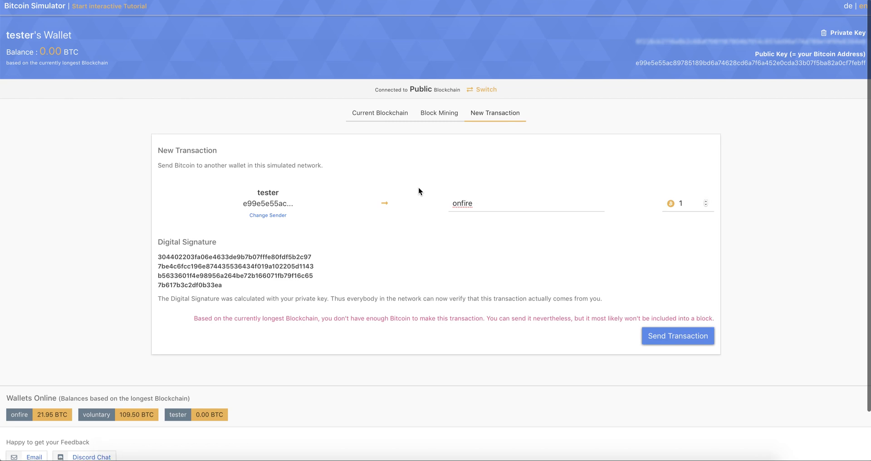
# Step: Review the latest blocks and side branch of the public blockchain, and request a connection to a blockchain named tester
pyautogui.scroll(-1, 418, 187)
pyautogui.click(384, 94)
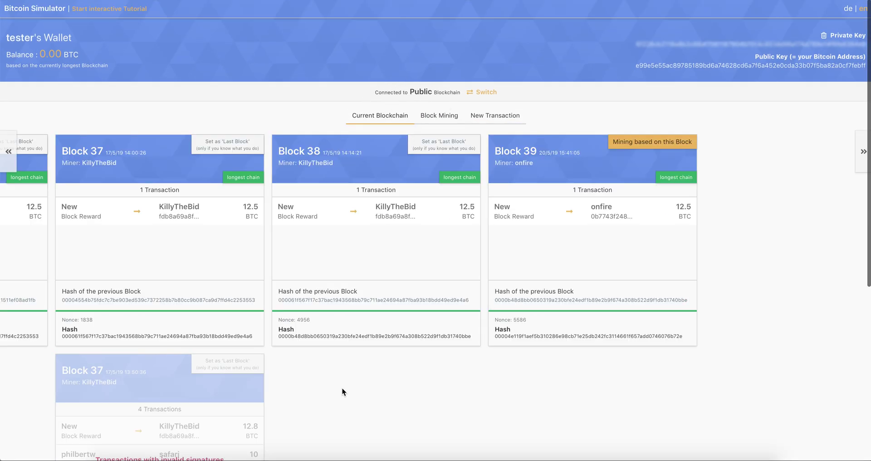
pyautogui.scroll(-5, 342, 389)
pyautogui.scroll(-2, 456, 302)
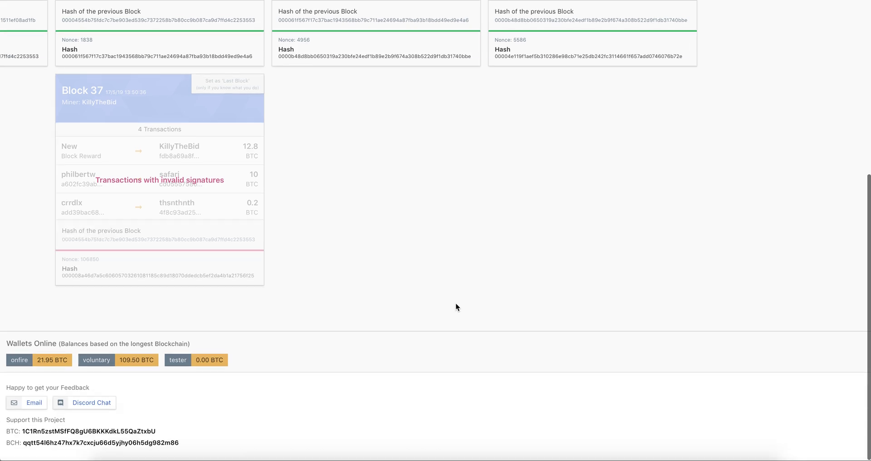
pyautogui.scroll(6, 455, 303)
pyautogui.scroll(1, 513, 87)
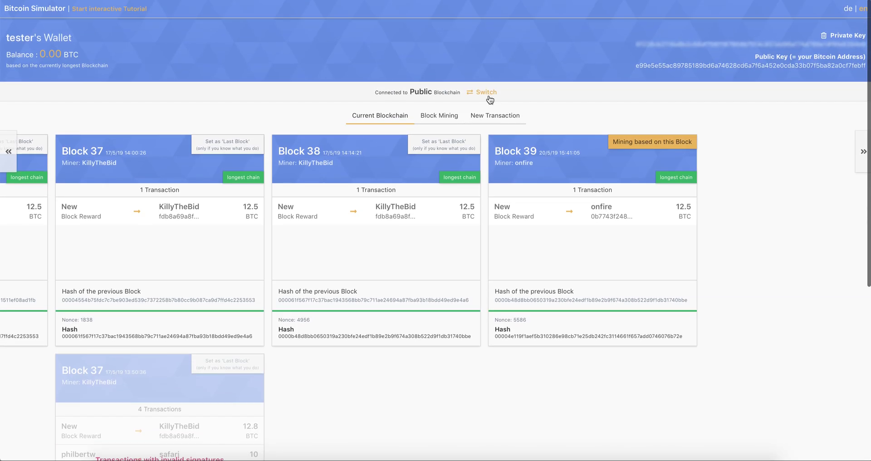
pyautogui.click(486, 98)
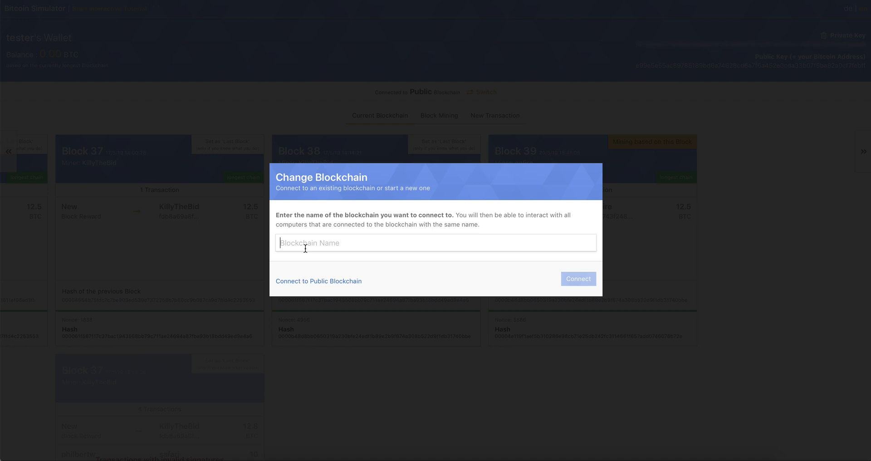
pyautogui.write('tester')
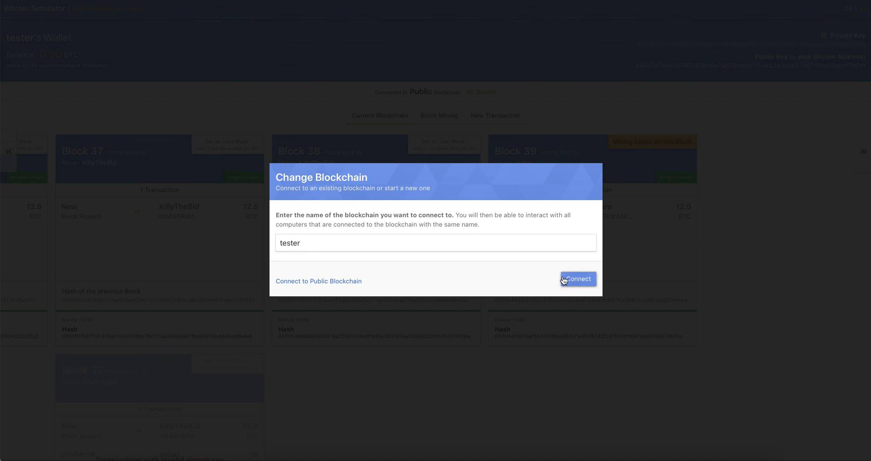
pyautogui.click(579, 280)
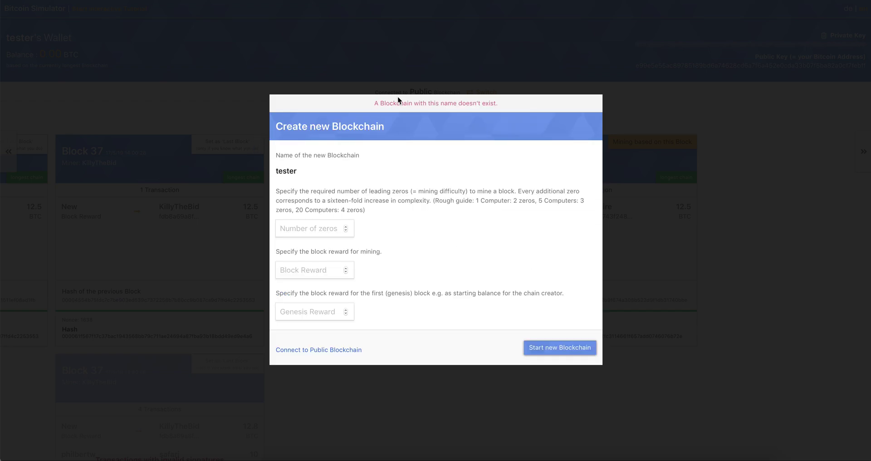
# Step: Start the new tester blockchain with 2 leading zeros, a block reward of 10 and a genesis reward of 10
pyautogui.click(322, 230)
pyautogui.write('2')
pyautogui.click(304, 266)
pyautogui.write('10')
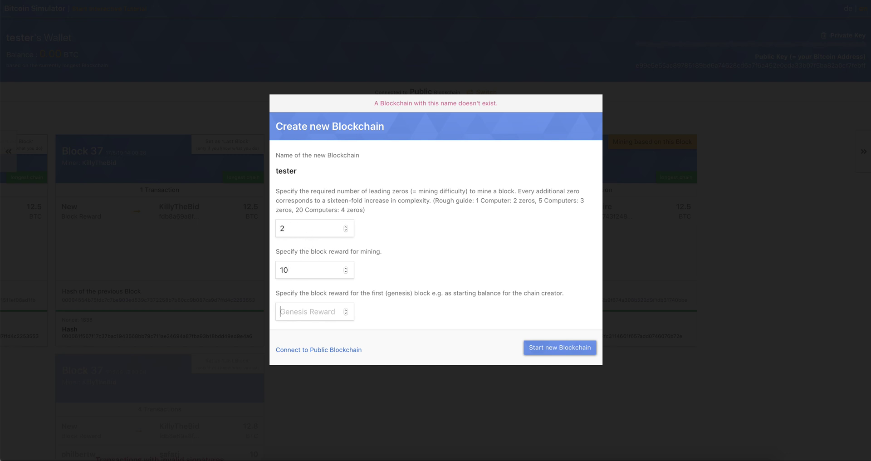
pyautogui.press('Tab')
pyautogui.write('10')
pyautogui.click(547, 350)
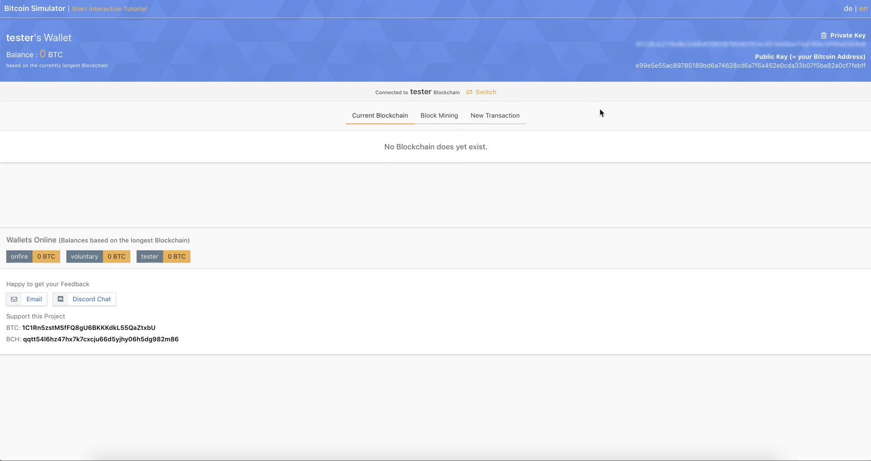
# Step: Mine the Genesis Block of the tester blockchain with Auto Mining, and verify and add it to the blockchain
pyautogui.click(449, 117)
pyautogui.scroll(-1, 292, 325)
pyautogui.scroll(-5, 293, 325)
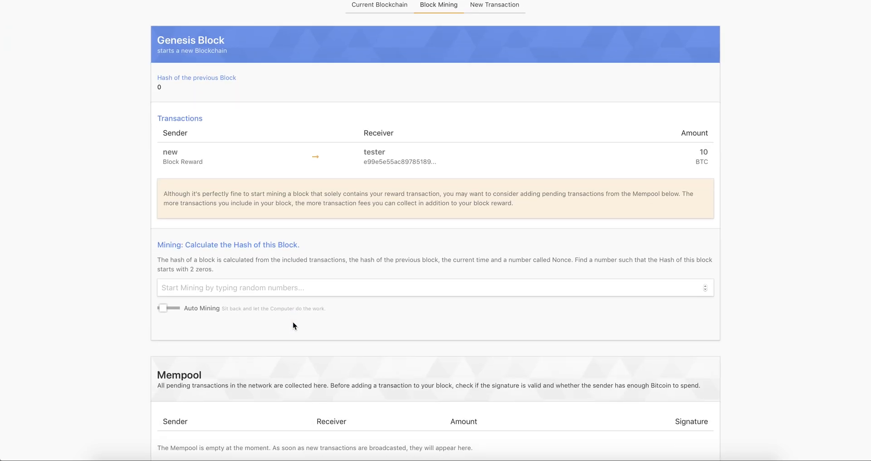
pyautogui.scroll(3, 293, 326)
pyautogui.click(175, 321)
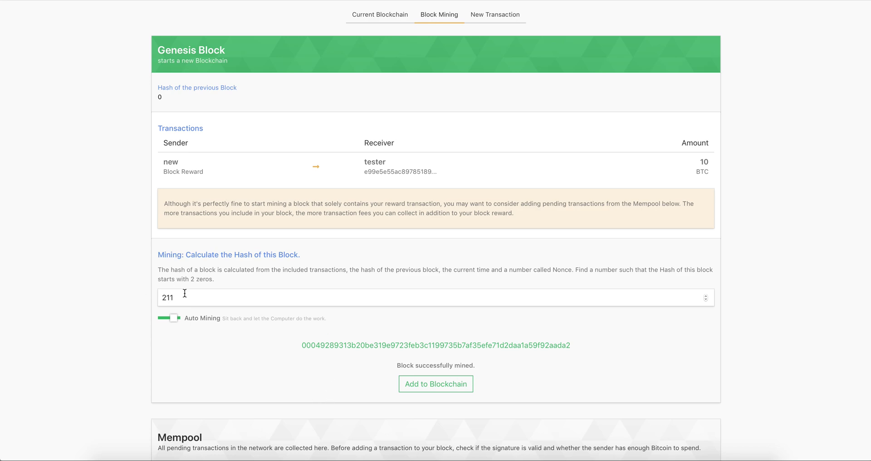
pyautogui.moveTo(303, 347); pyautogui.dragTo(317, 347)
pyautogui.click(320, 349)
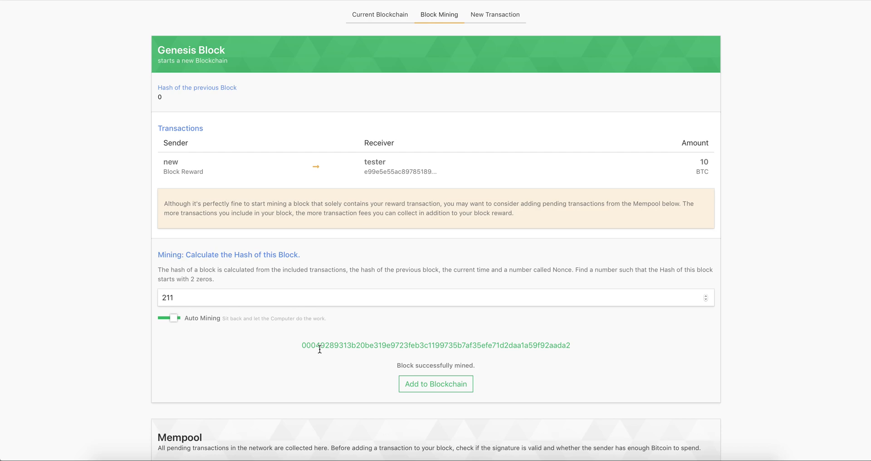
pyautogui.click(435, 388)
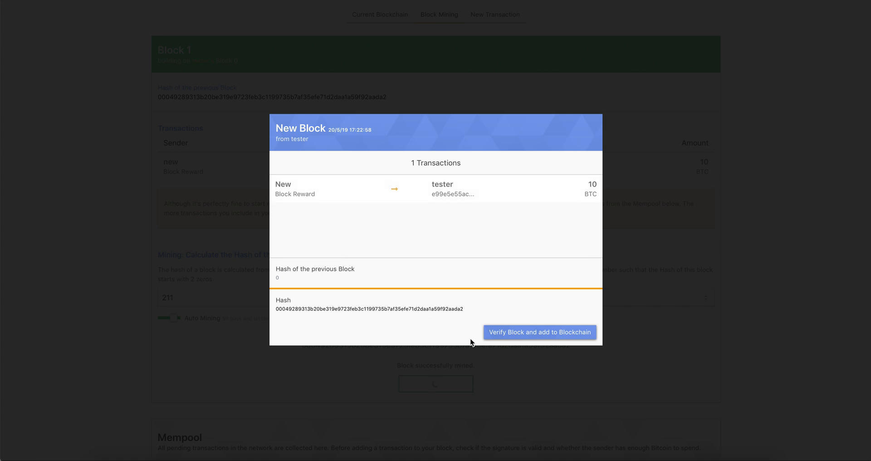
pyautogui.click(541, 336)
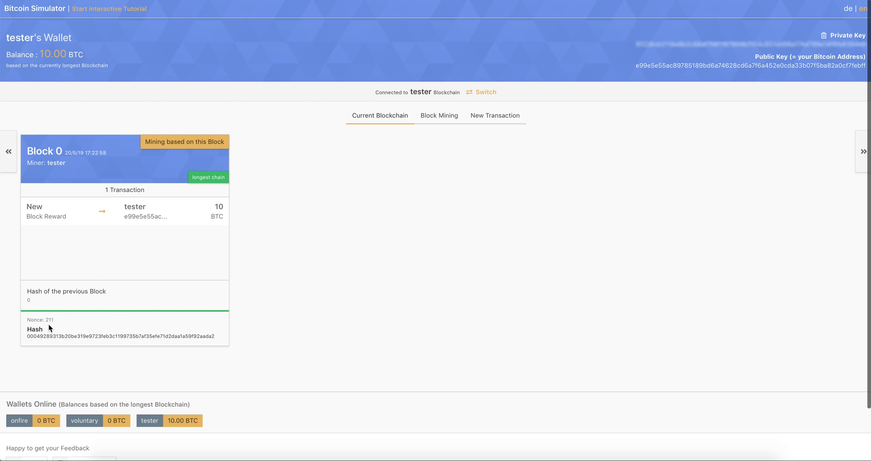
# Step: Examine Block 0's nonce and hash on the current tester blockchain, along with the balances of the online wallets
pyautogui.moveTo(45, 320); pyautogui.dragTo(60, 320)
pyautogui.click(60, 321)
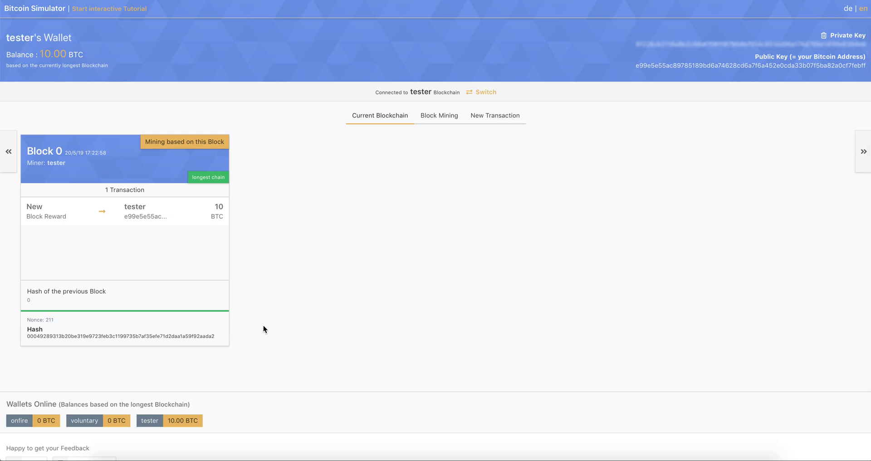
pyautogui.scroll(-3, 379, 314)
pyautogui.scroll(3, 380, 315)
pyautogui.scroll(-3, 295, 276)
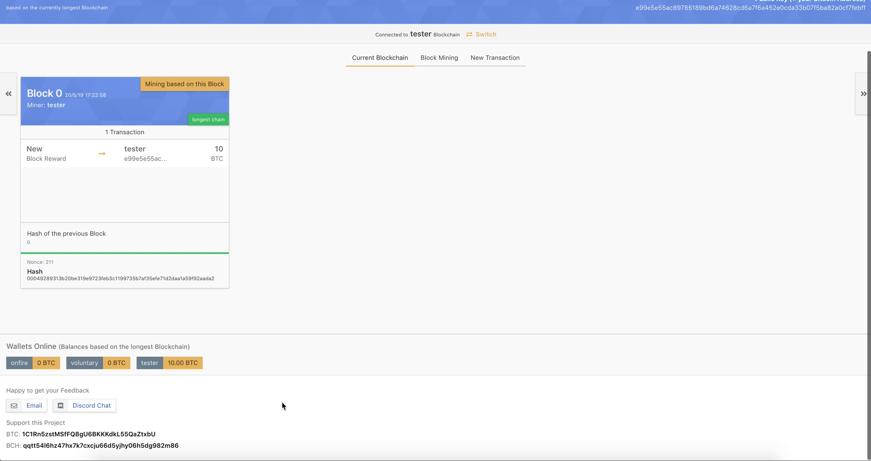
pyautogui.scroll(3, 394, 222)
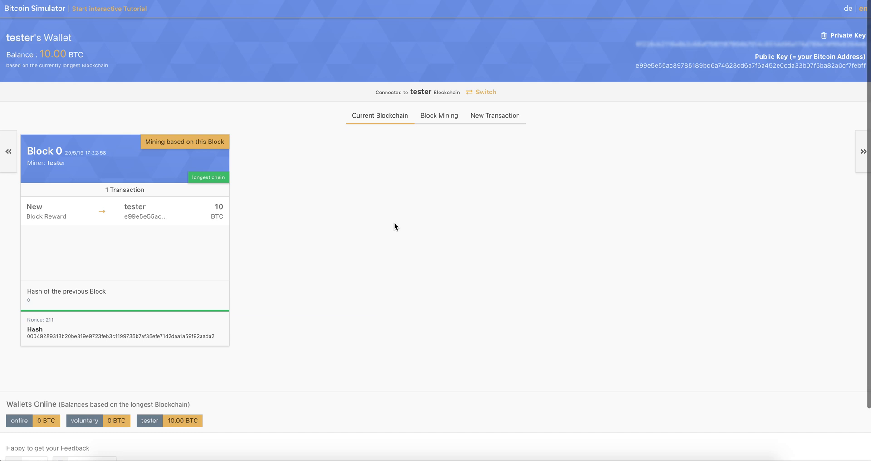